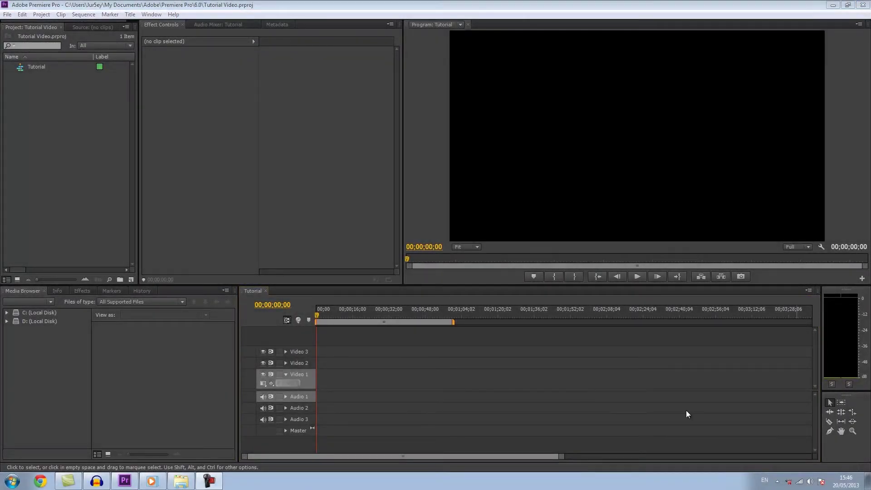
Step: Bring the Tutorial Video folder in Windows Explorer to the front
{"action": "left_click", "coordinate": [564, 379]}
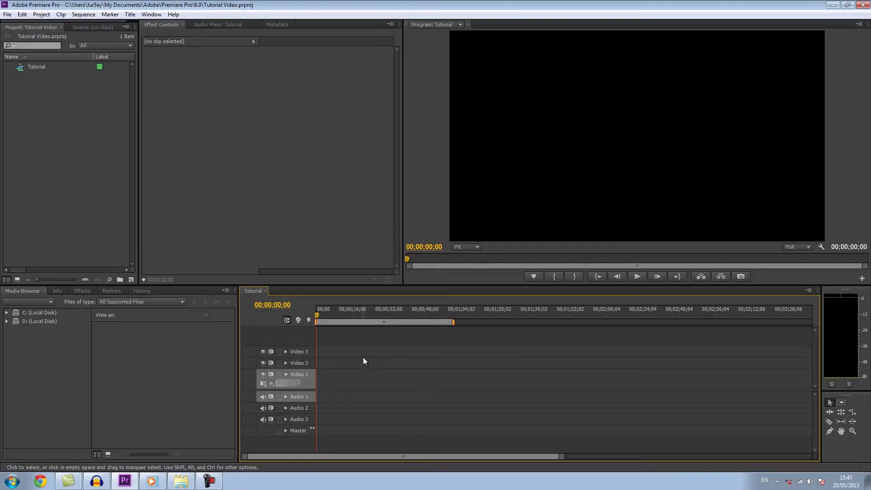
{"action": "left_click", "coordinate": [181, 481]}
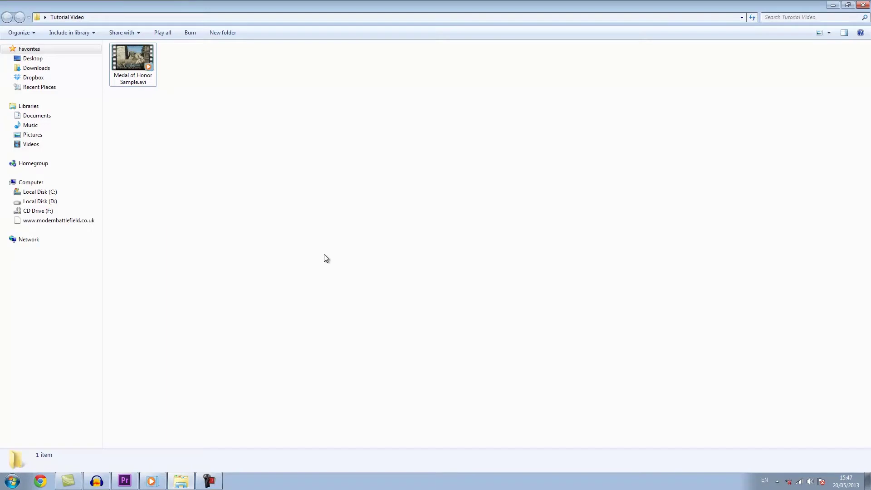
{"action": "left_click", "coordinate": [133, 63]}
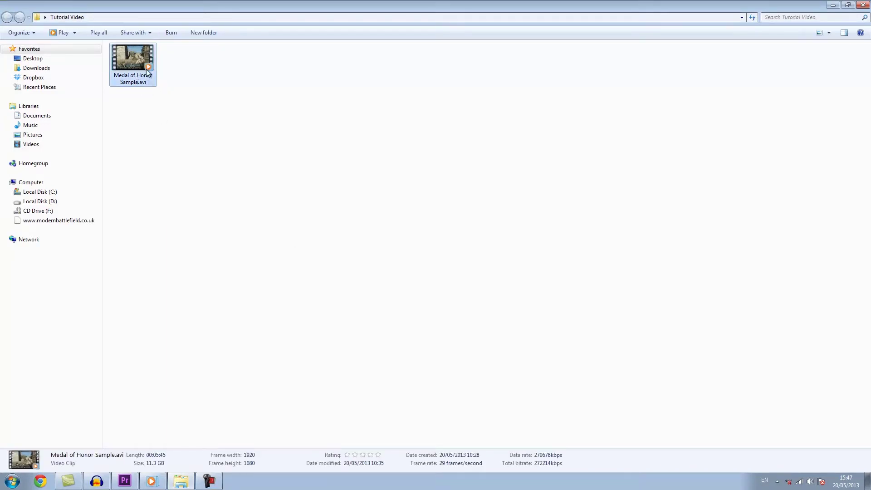
{"action": "left_click", "coordinate": [254, 122]}
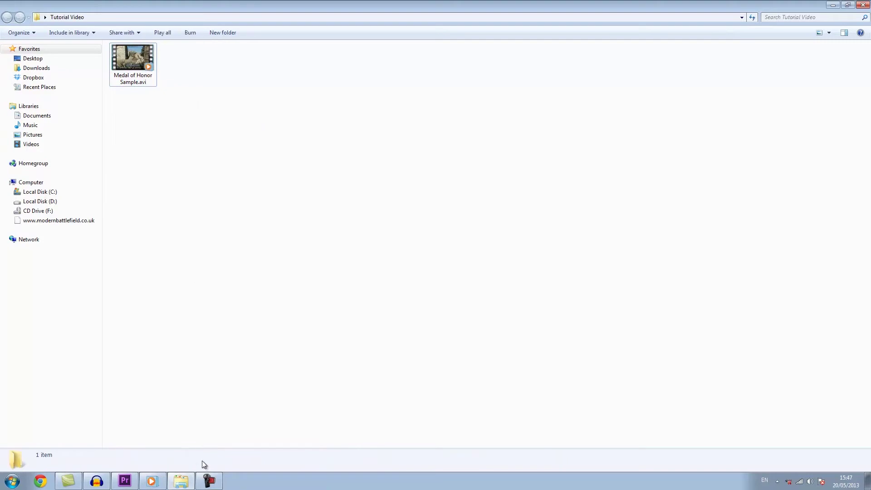
Step: Preview Medal of Honor Sample.avi in a centred, enlarged player, then close it
{"action": "double_click", "coordinate": [131, 61]}
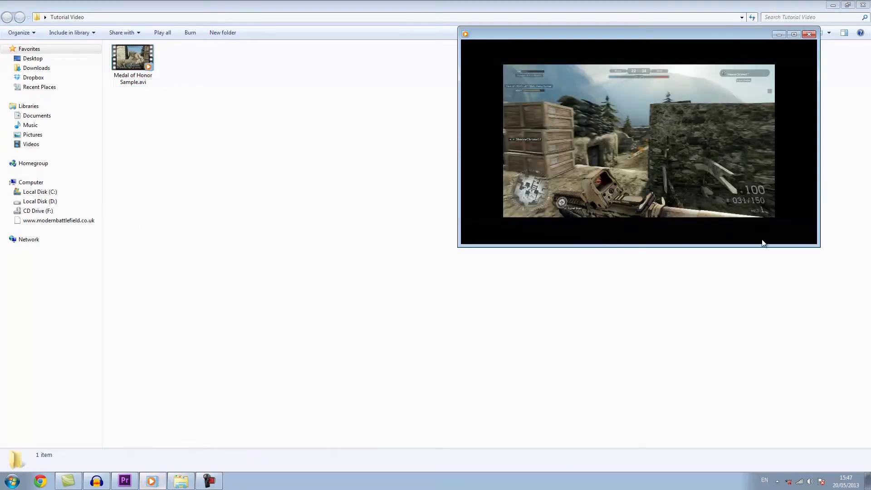
{"action": "left_click_drag", "start_coordinate": [633, 49], "coordinate": [453, 68]}
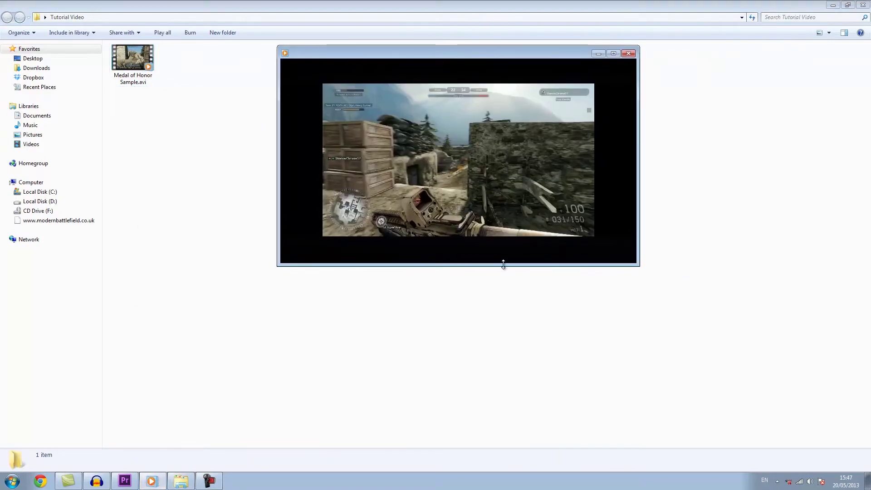
{"action": "left_click_drag", "start_coordinate": [502, 266], "coordinate": [504, 311]}
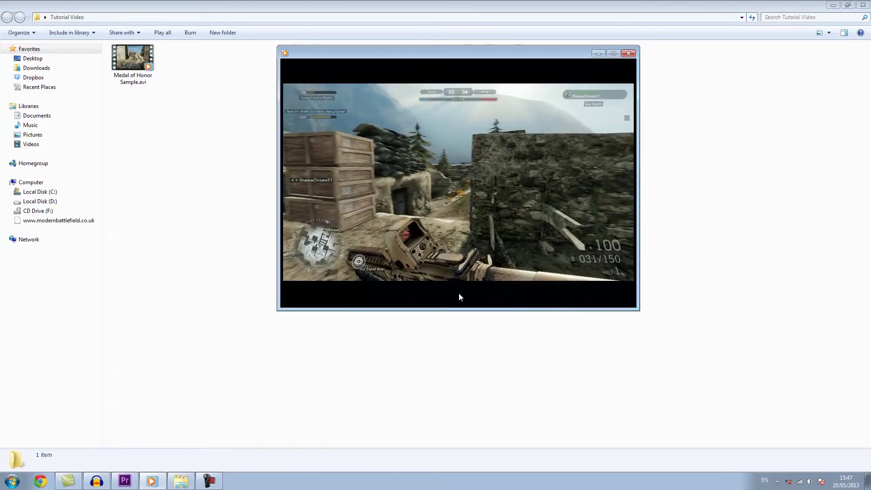
{"action": "left_click", "coordinate": [459, 297]}
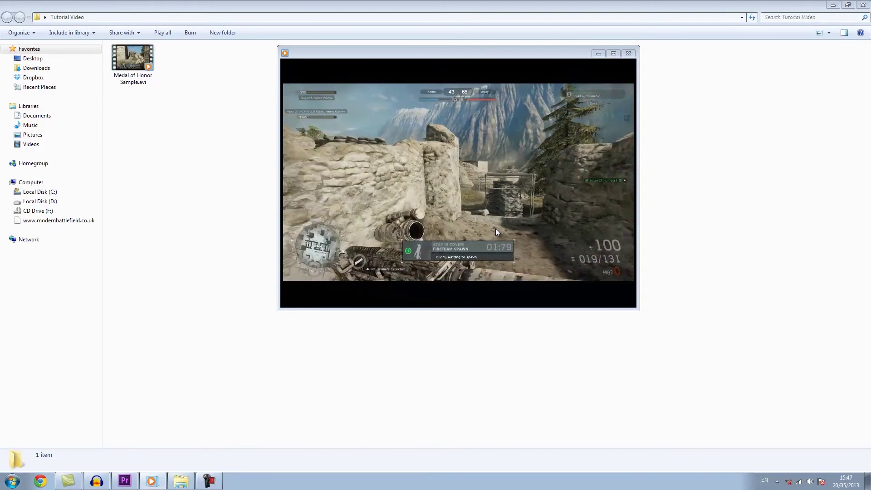
{"action": "left_click", "coordinate": [629, 54]}
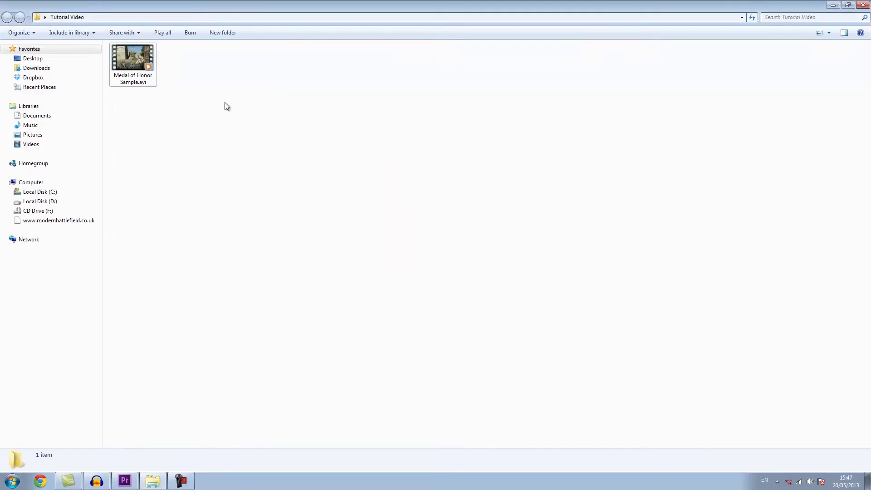
Step: Extract Medal of Honor Sample.avi's audio stream to Medal of Honor Sample.wav, then return to Premiere Pro
{"action": "right_click", "coordinate": [134, 62]}
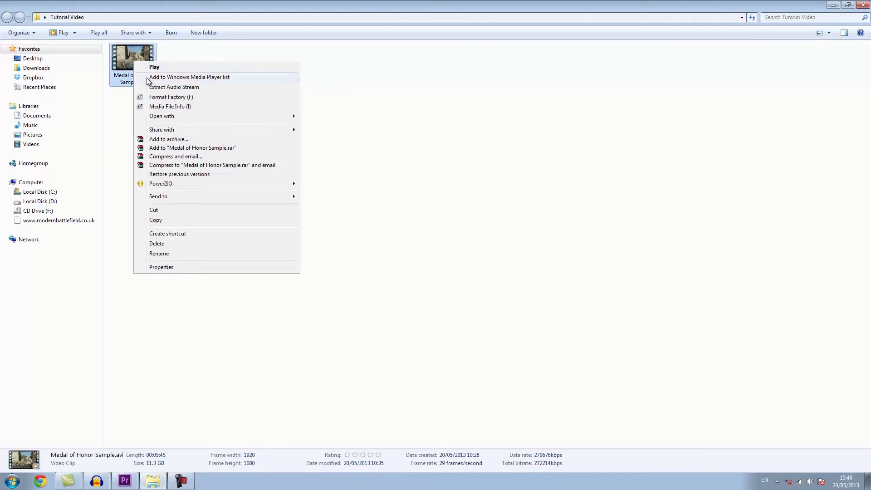
{"action": "left_click", "coordinate": [167, 86]}
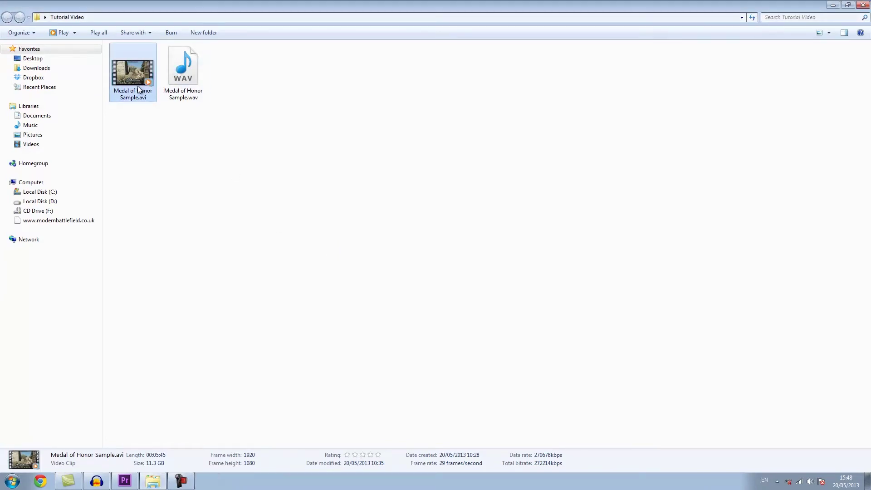
{"action": "left_click", "coordinate": [194, 88]}
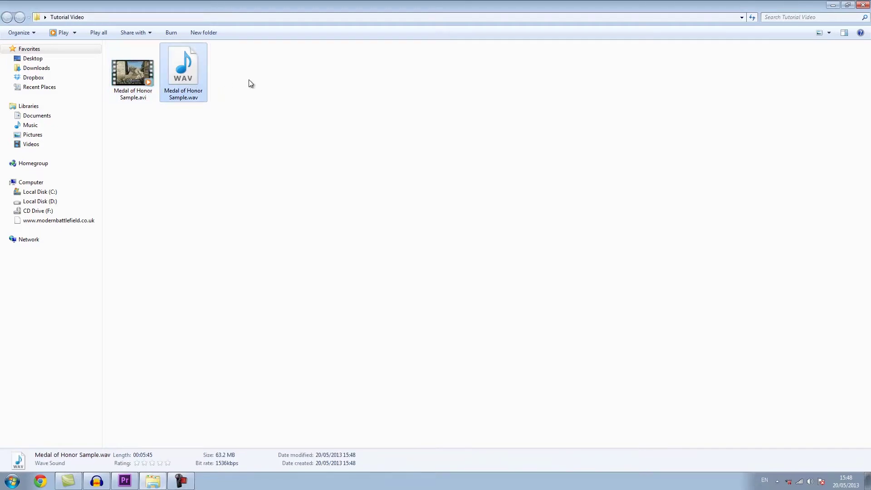
{"action": "left_click", "coordinate": [246, 124]}
{"action": "key", "text": "alt+Tab"}
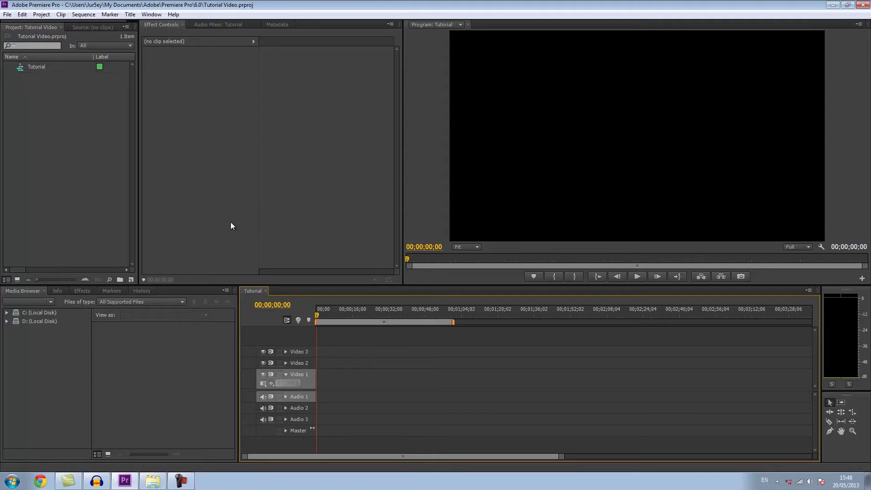
Step: Browse the Media Browser to Home > Desktop > Tutorial Video and drop Medal of Honor Sample.avi onto Video 1
{"action": "left_click", "coordinate": [50, 302]}
{"action": "left_click", "coordinate": [40, 313]}
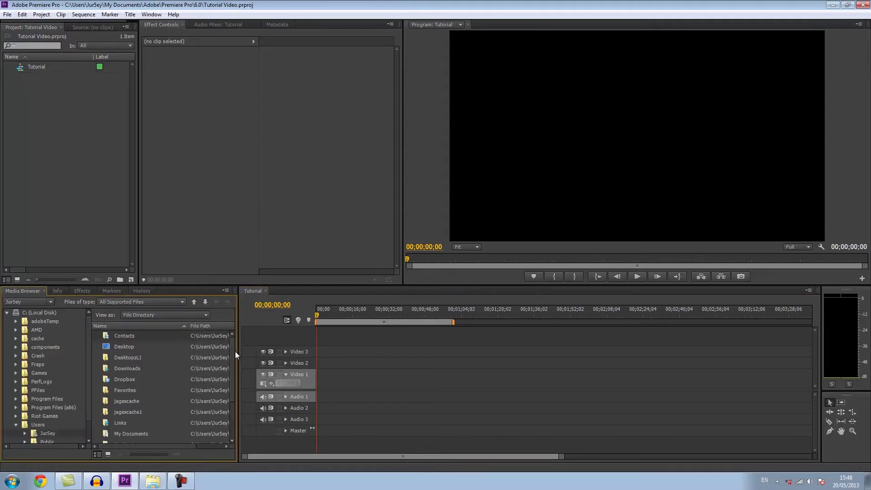
{"action": "scroll", "coordinate": [235, 352], "scroll_direction": "down", "scroll_amount": 2}
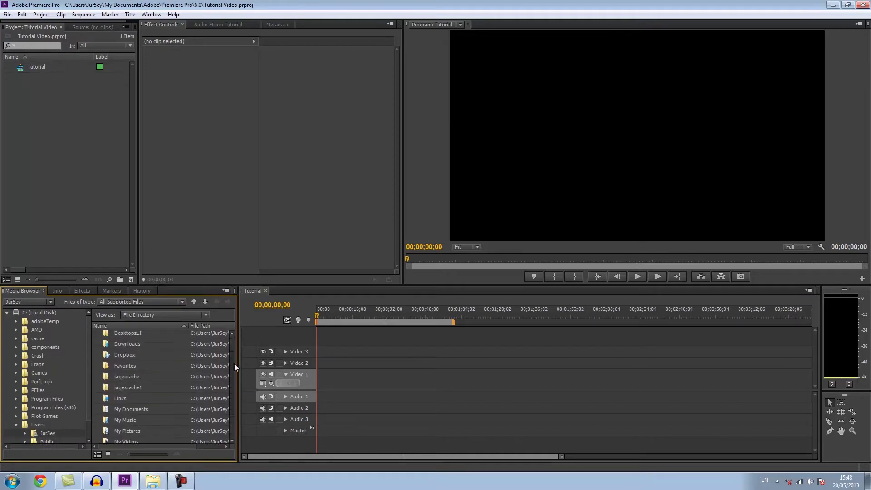
{"action": "scroll", "coordinate": [182, 355], "scroll_direction": "up", "scroll_amount": 1}
{"action": "double_click", "coordinate": [127, 337]}
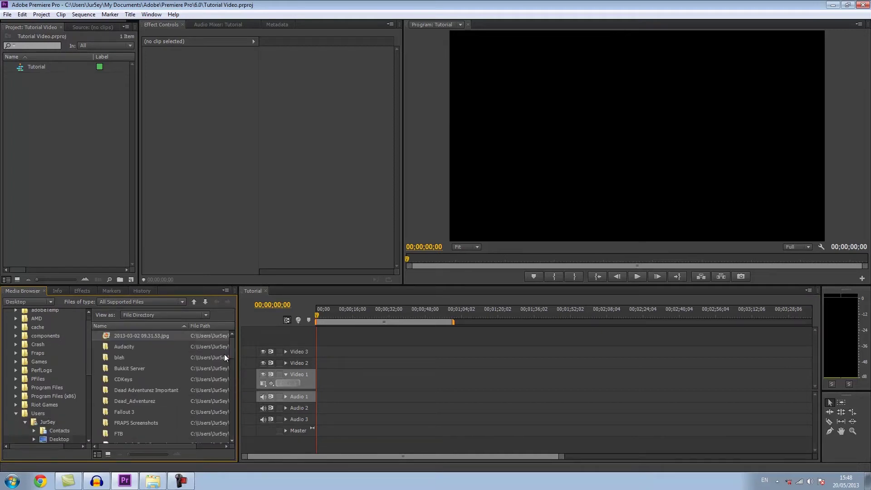
{"action": "left_click_drag", "start_coordinate": [233, 351], "coordinate": [234, 425]}
{"action": "double_click", "coordinate": [138, 403]}
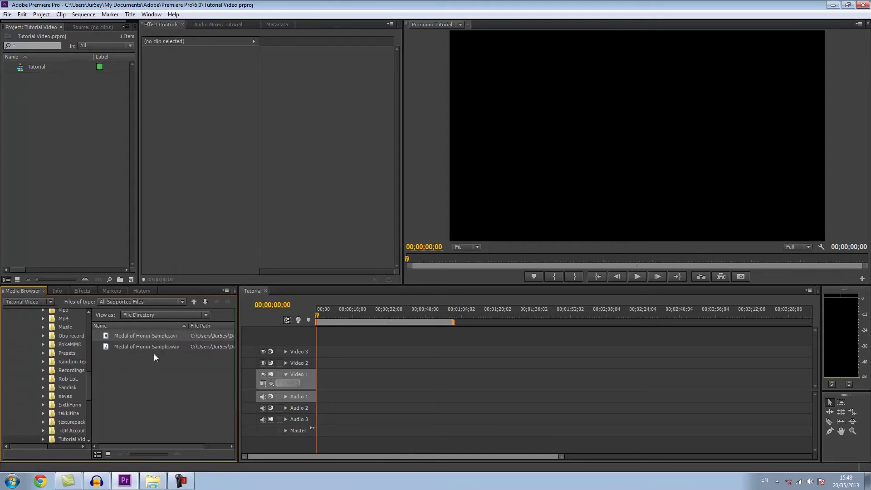
{"action": "left_click_drag", "start_coordinate": [149, 341], "coordinate": [359, 361]}
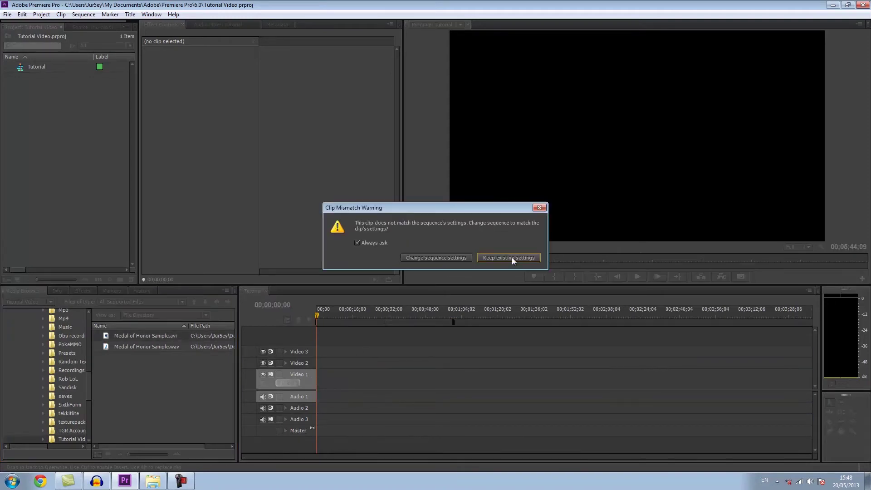
Step: Keep the existing sequence settings and select the gameplay clip on Video 1
{"action": "left_click", "coordinate": [506, 257]}
{"action": "left_click", "coordinate": [351, 370]}
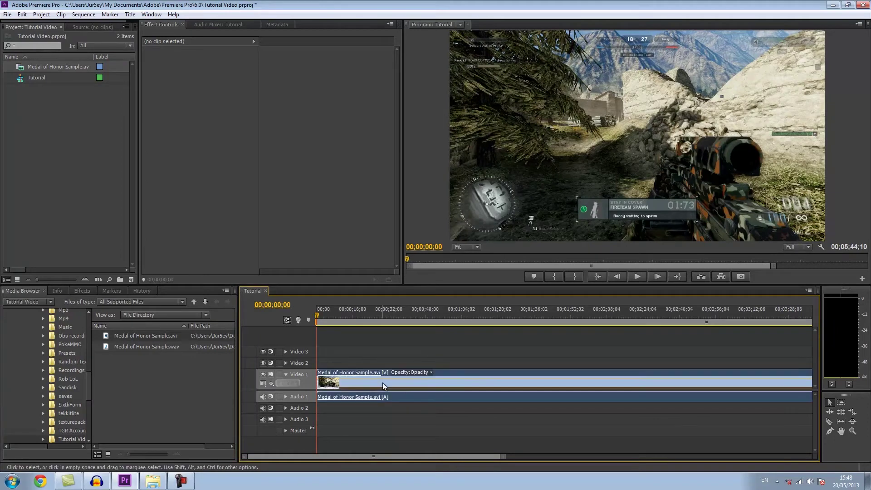
{"action": "mouse_move", "coordinate": [334, 456]}
{"action": "left_mouse_down"}
{"action": "mouse_move", "coordinate": [422, 453]}
{"action": "mouse_move", "coordinate": [330, 455]}
{"action": "left_mouse_up"}
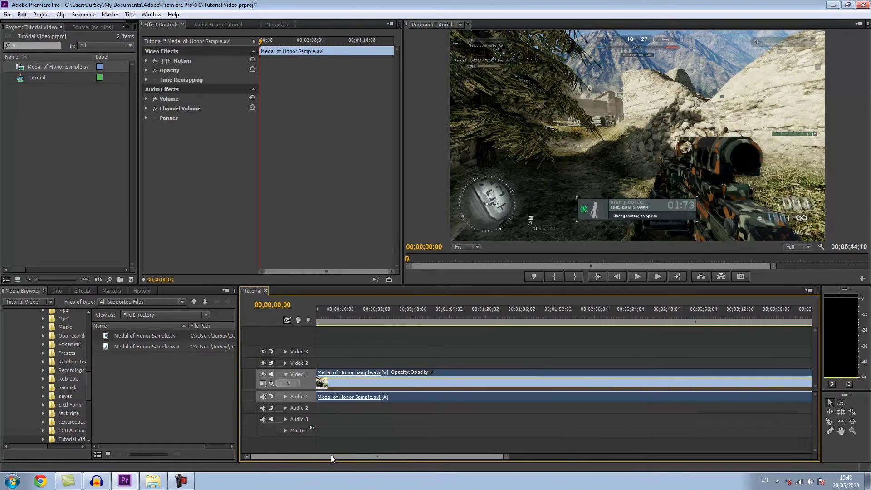
Step: Unlink the gameplay clip's original audio and delete it from Audio 1
{"action": "right_click", "coordinate": [384, 388]}
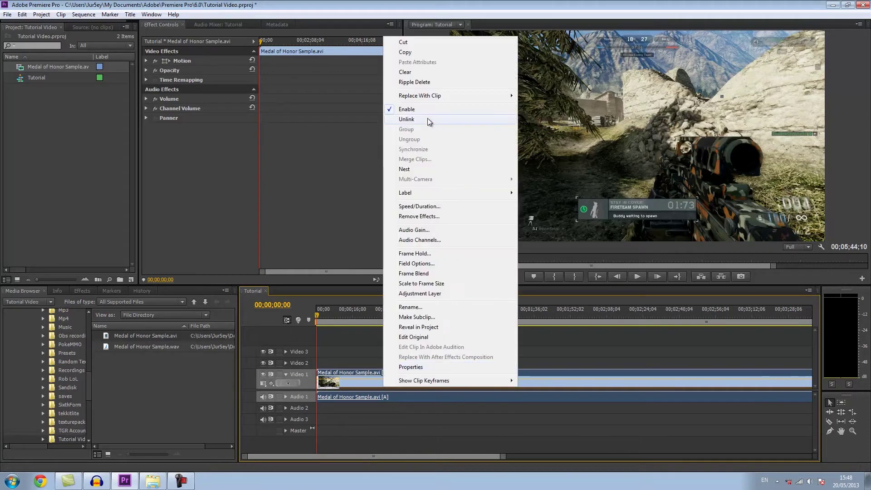
{"action": "left_click", "coordinate": [428, 120]}
{"action": "left_click", "coordinate": [404, 388]}
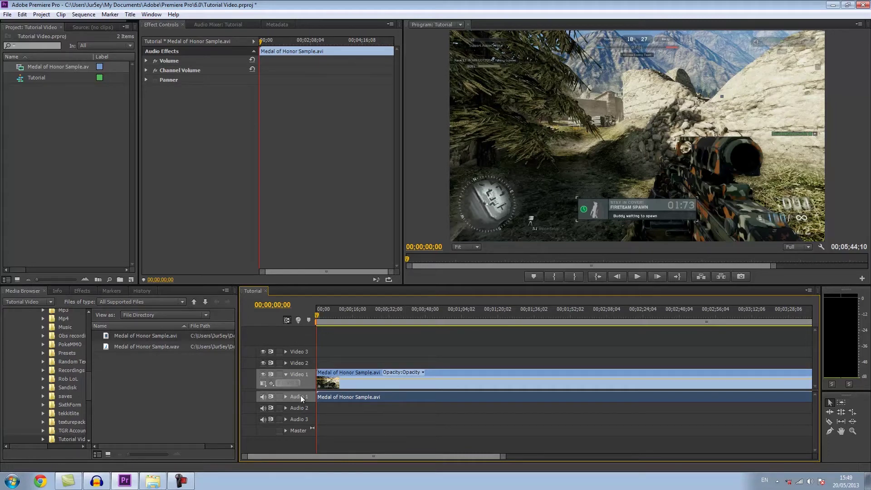
{"action": "key", "text": "Delete"}
{"action": "key", "text": "ctrl+z"}
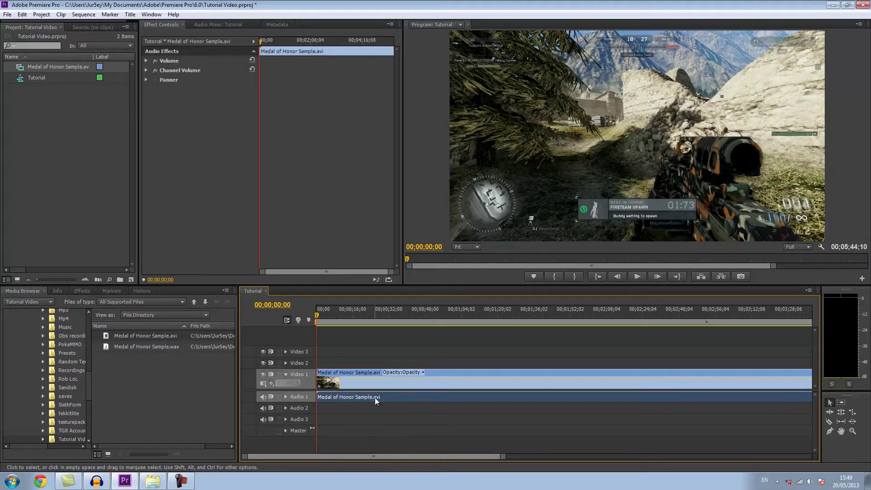
{"action": "key", "text": "Delete"}
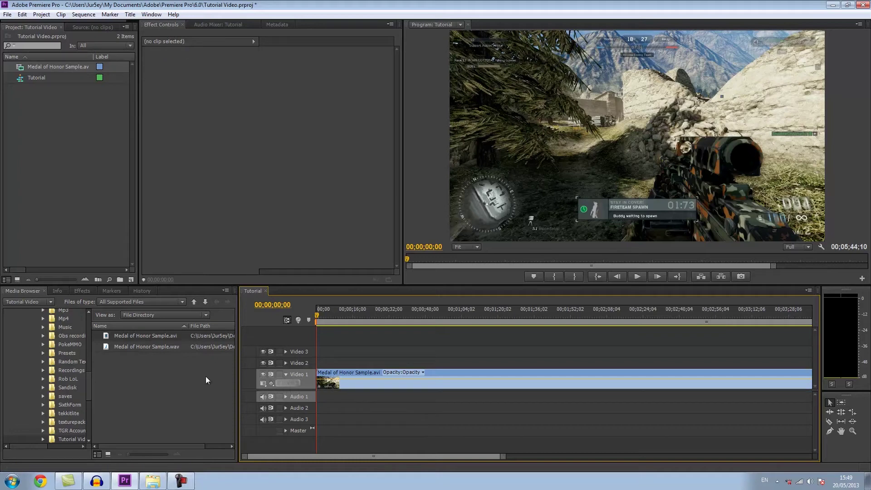
{"action": "left_click", "coordinate": [153, 480]}
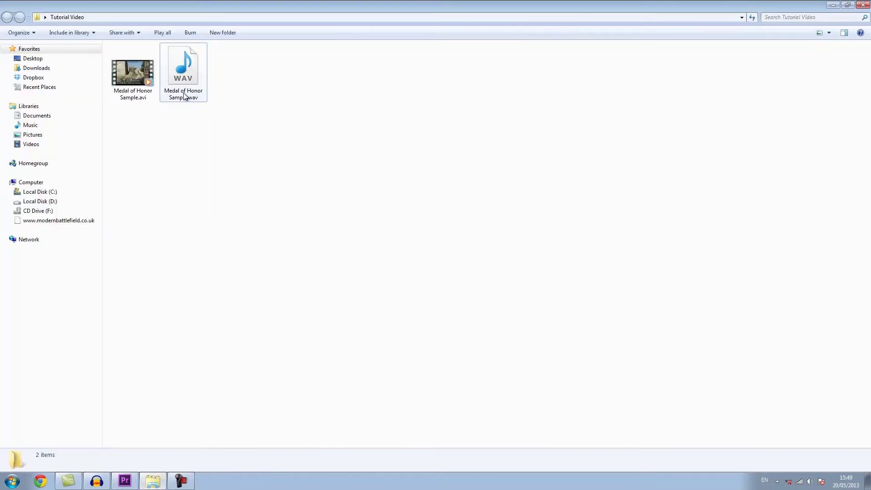
Step: Drop Medal of Honor Sample.wav onto Audio 1 at the sequence start, running 00;05;45;05
{"action": "left_click", "coordinate": [833, 5]}
{"action": "left_click_drag", "start_coordinate": [177, 350], "coordinate": [320, 404]}
{"action": "left_click_drag", "start_coordinate": [339, 456], "coordinate": [443, 456]}
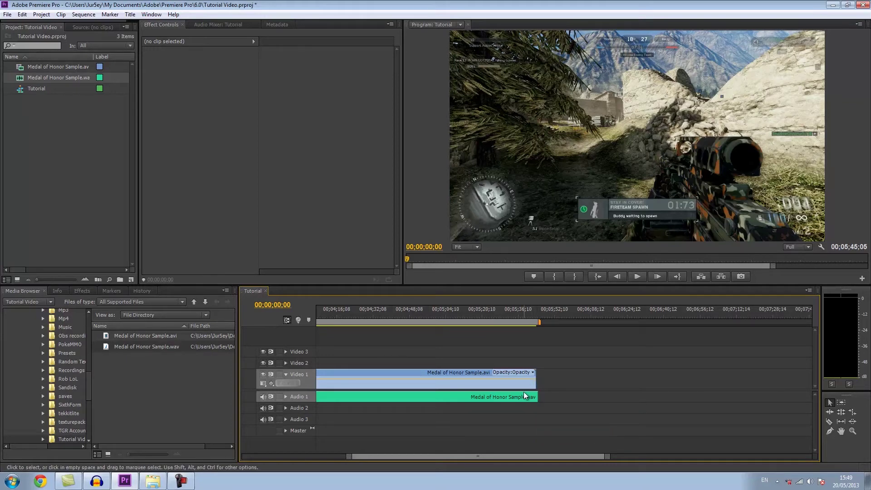
{"action": "left_click", "coordinate": [518, 398]}
Step: Rate-stretch the WAV clip's end edge to the video's end, giving 100.24% speed
{"action": "left_click", "coordinate": [564, 387]}
{"action": "left_click", "coordinate": [854, 414]}
{"action": "left_click", "coordinate": [538, 397]}
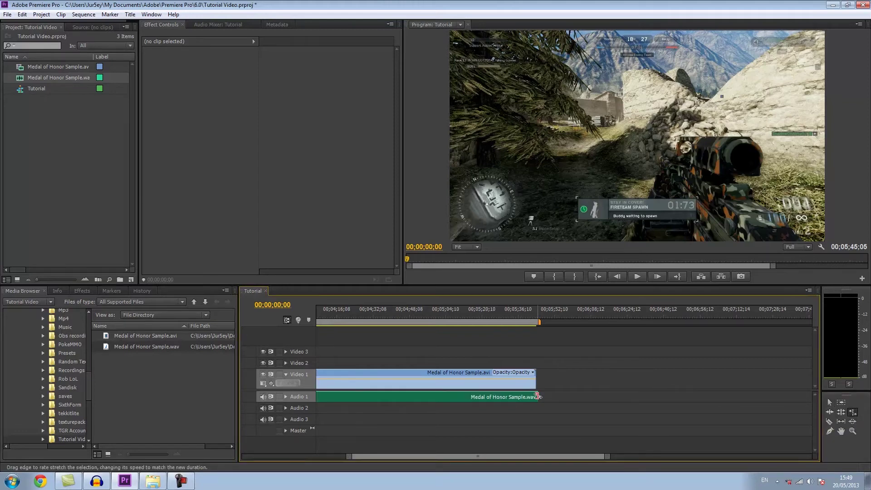
{"action": "left_click_drag", "start_coordinate": [538, 397], "coordinate": [538, 397]}
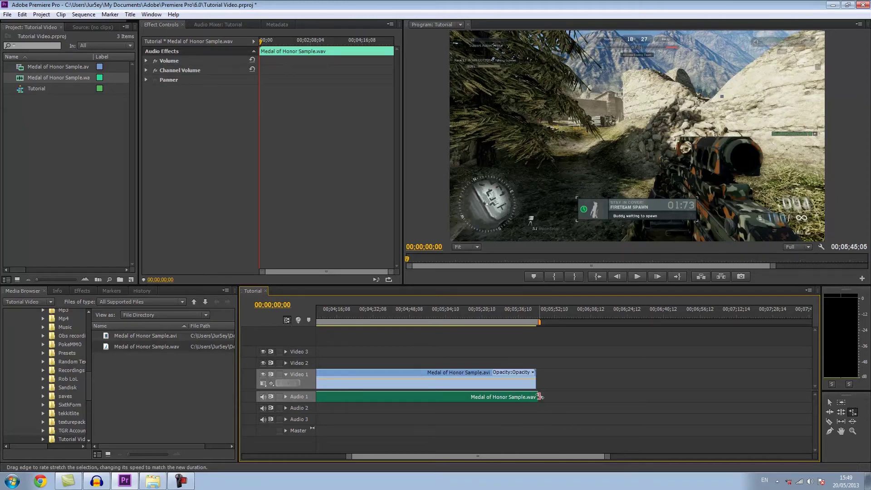
{"action": "left_click_drag", "start_coordinate": [538, 396], "coordinate": [536, 397]}
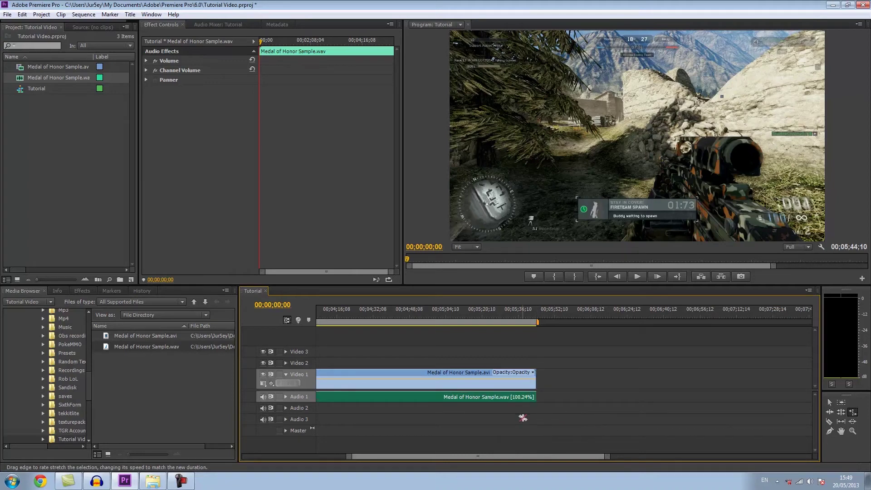
{"action": "left_click", "coordinate": [829, 402]}
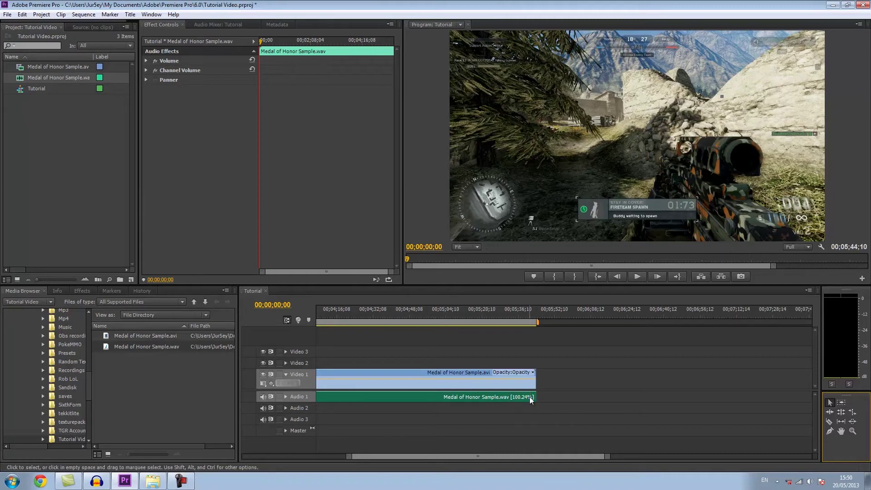
{"action": "left_click_drag", "start_coordinate": [486, 455], "coordinate": [461, 456]}
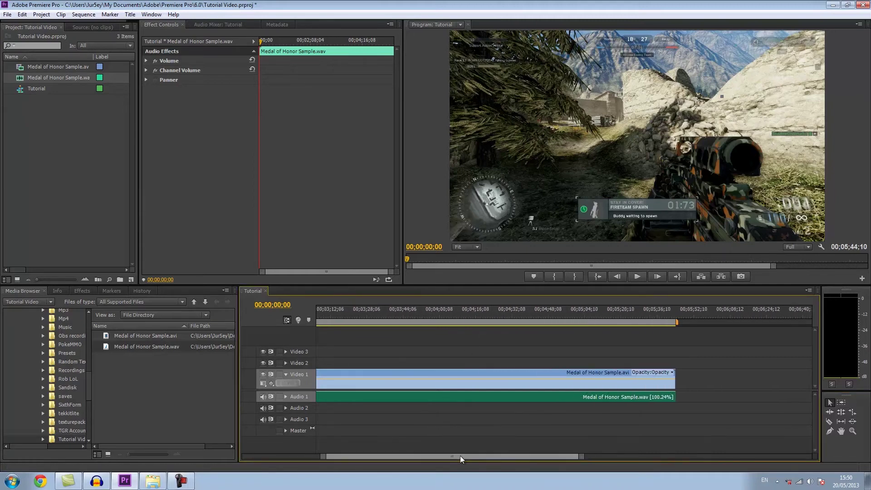
Step: Play the sequence from about 00;05;00;29 to check the stretched audio stays in sync
{"action": "left_click", "coordinate": [577, 312]}
{"action": "key", "text": "space"}
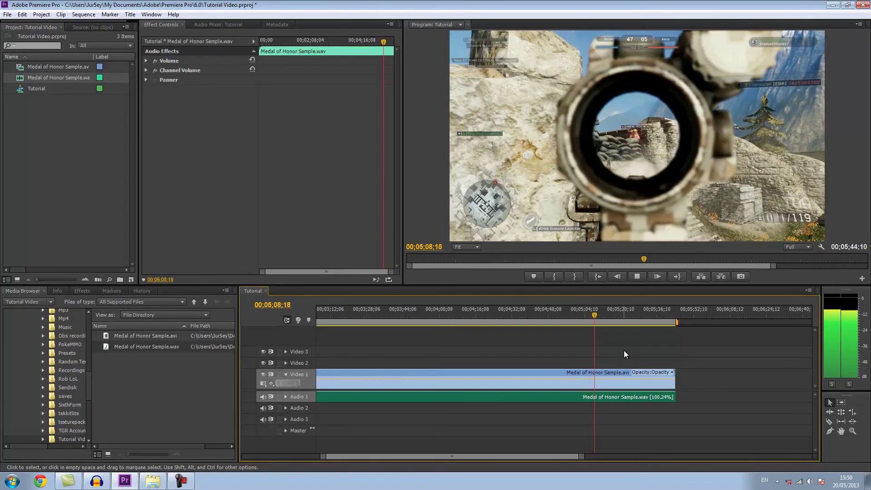
{"action": "left_click", "coordinate": [636, 277]}
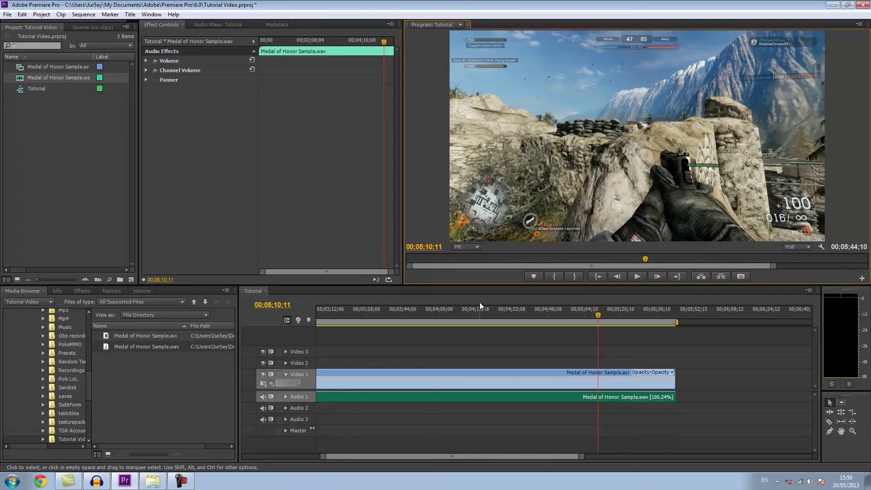
{"action": "left_click", "coordinate": [7, 14]}
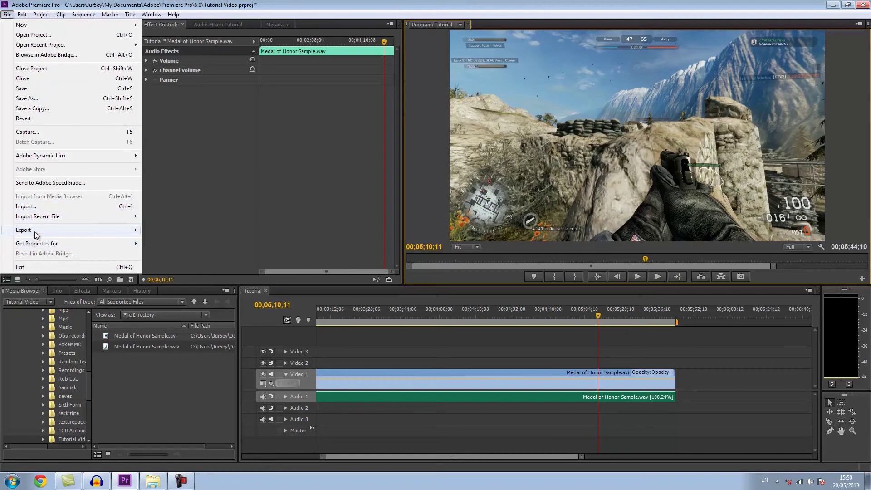
{"action": "mouse_move", "coordinate": [37, 231]}
{"action": "left_click", "coordinate": [160, 230]}
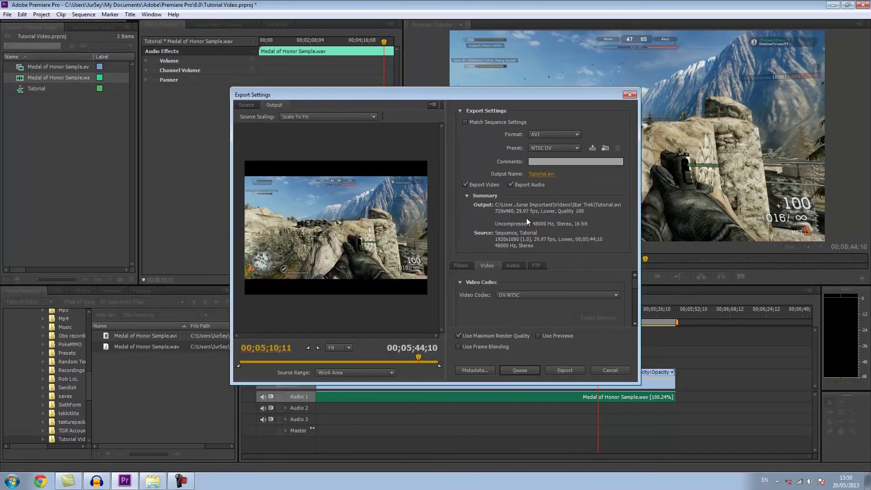
{"action": "left_click", "coordinate": [552, 134]}
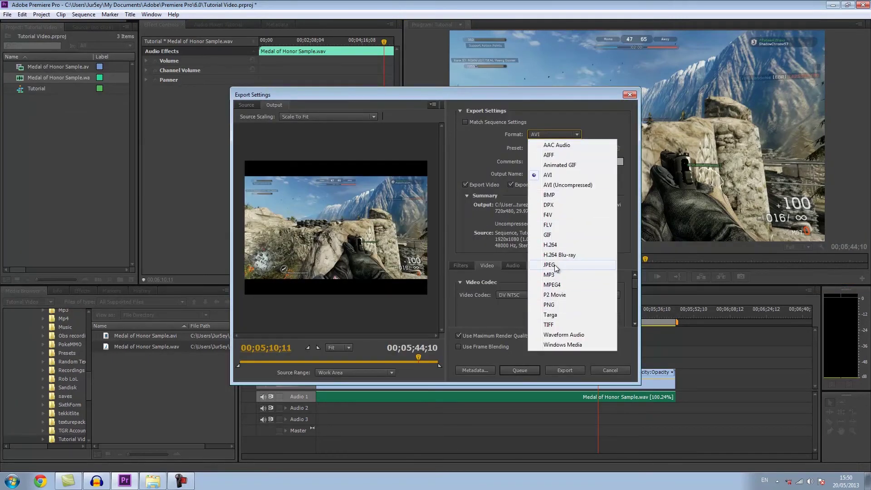
{"action": "left_click", "coordinate": [546, 156]}
{"action": "left_click", "coordinate": [630, 94]}
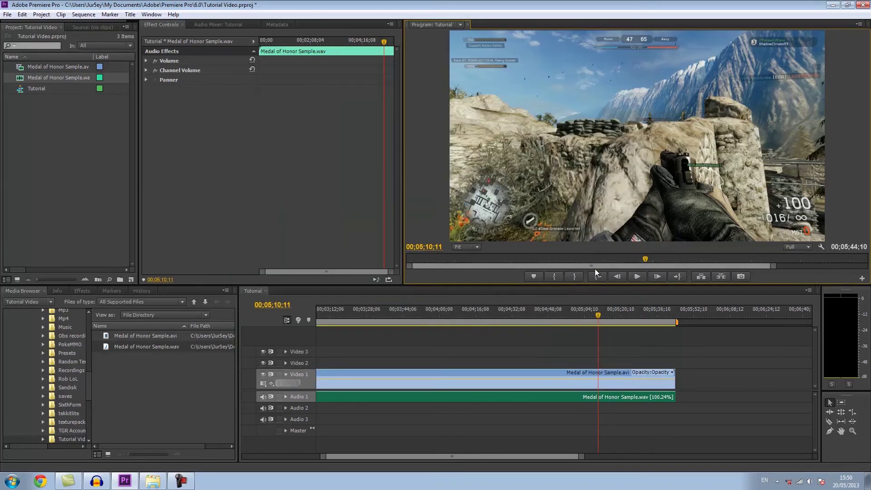
{"action": "left_click", "coordinate": [635, 355]}
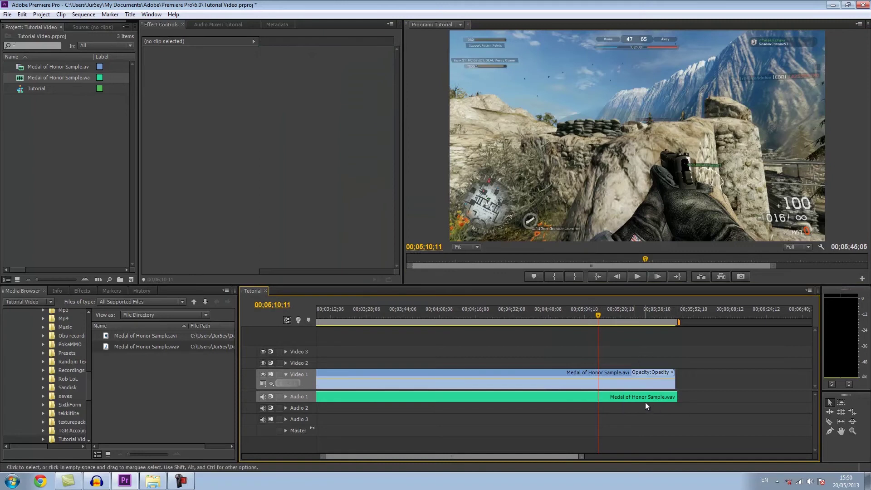
Step: Trim the WAV clip's end, then rate-stretch it back to 100.24% to end with the video
{"action": "left_click", "coordinate": [658, 396]}
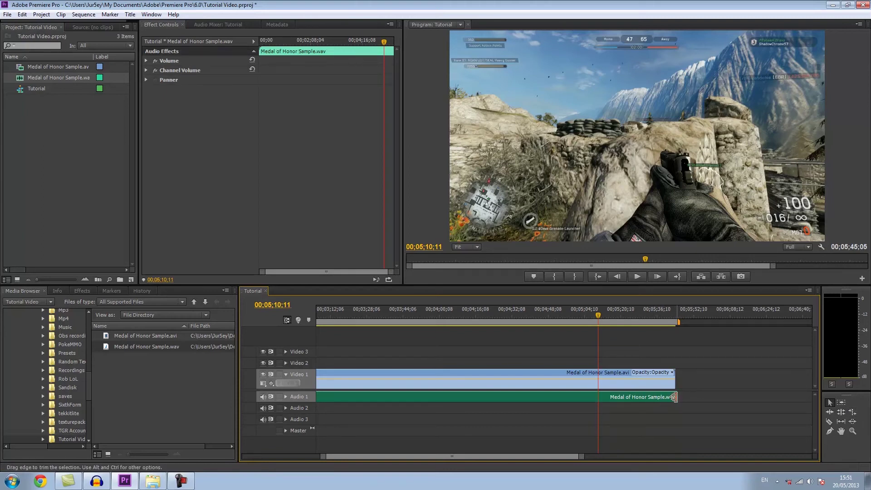
{"action": "left_click", "coordinate": [674, 397]}
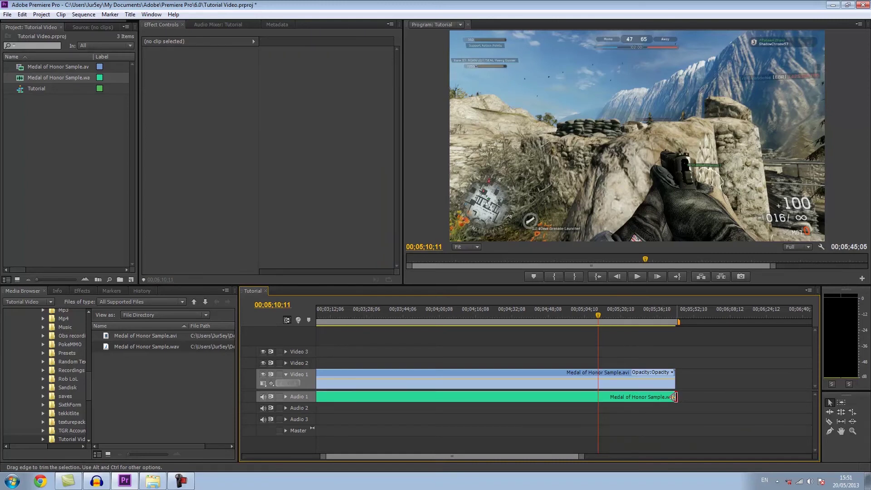
{"action": "left_click_drag", "start_coordinate": [675, 397], "coordinate": [672, 397]}
{"action": "left_click_drag", "start_coordinate": [675, 398], "coordinate": [677, 398]}
{"action": "left_click", "coordinate": [854, 412]}
{"action": "left_click_drag", "start_coordinate": [677, 397], "coordinate": [675, 397]}
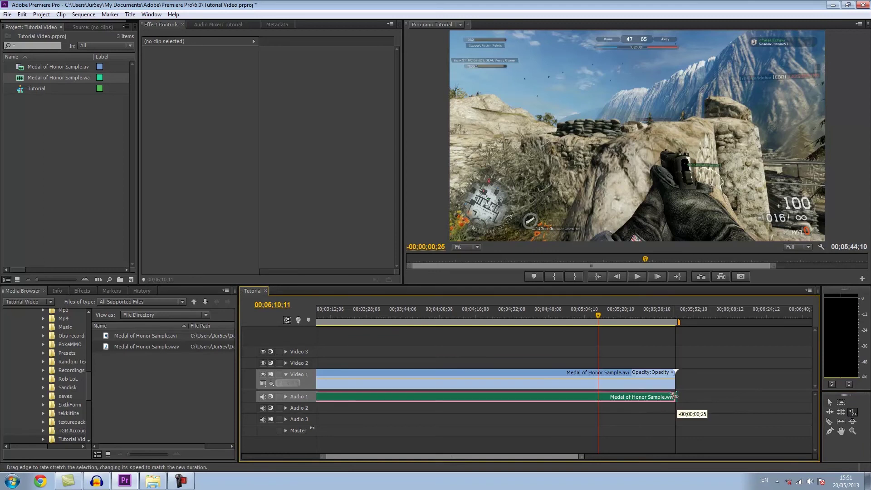
{"action": "left_click", "coordinate": [829, 402]}
{"action": "left_click", "coordinate": [695, 372]}
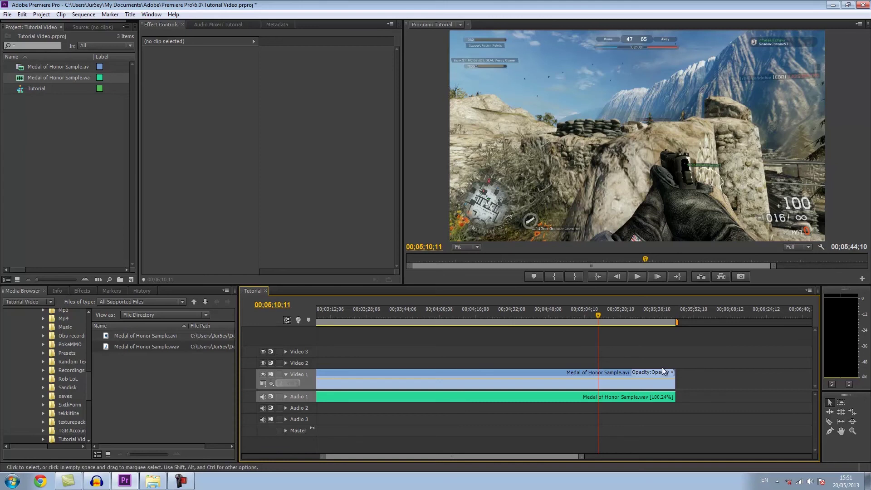
{"action": "left_click_drag", "start_coordinate": [628, 344], "coordinate": [611, 427]}
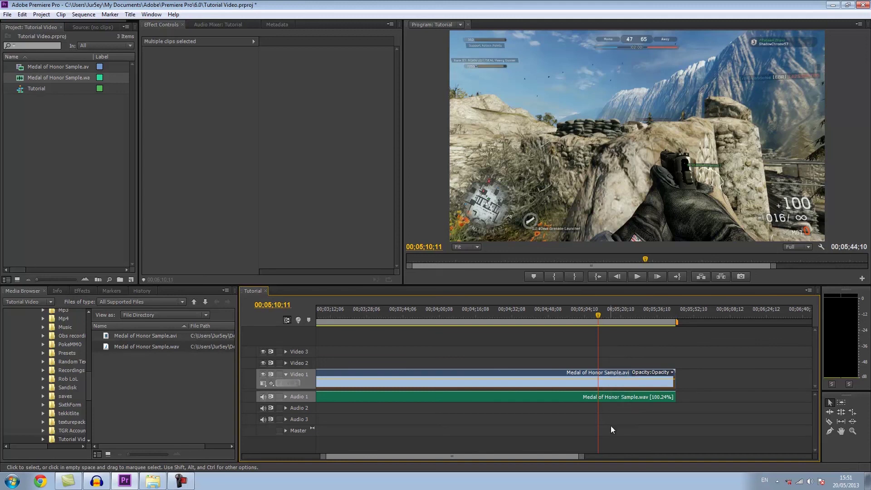
{"action": "left_click_drag", "start_coordinate": [628, 346], "coordinate": [611, 424]}
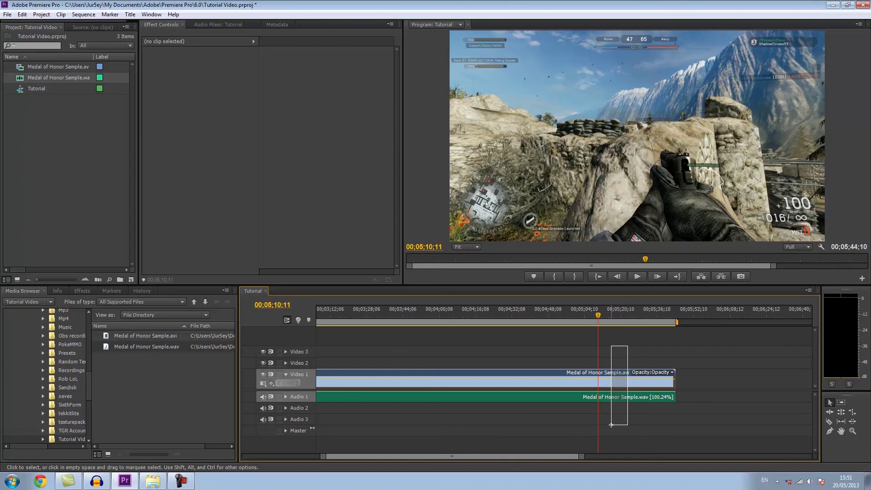
{"action": "left_click_drag", "start_coordinate": [611, 425], "coordinate": [612, 423]}
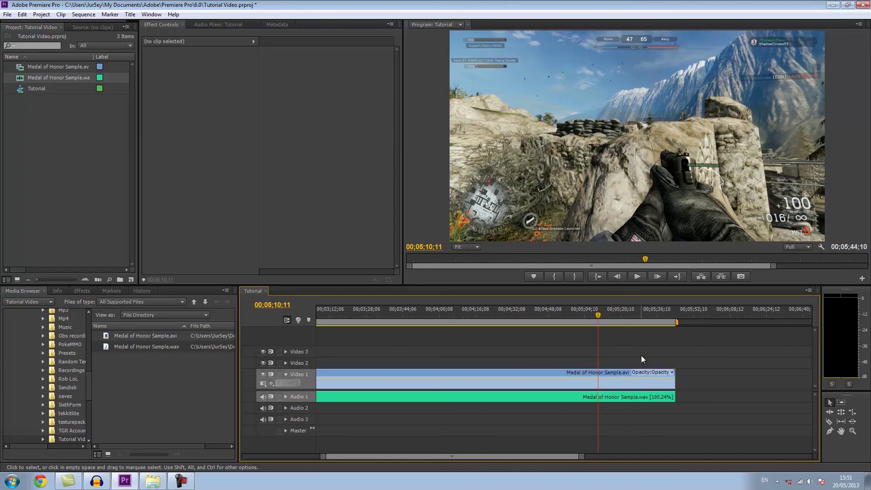